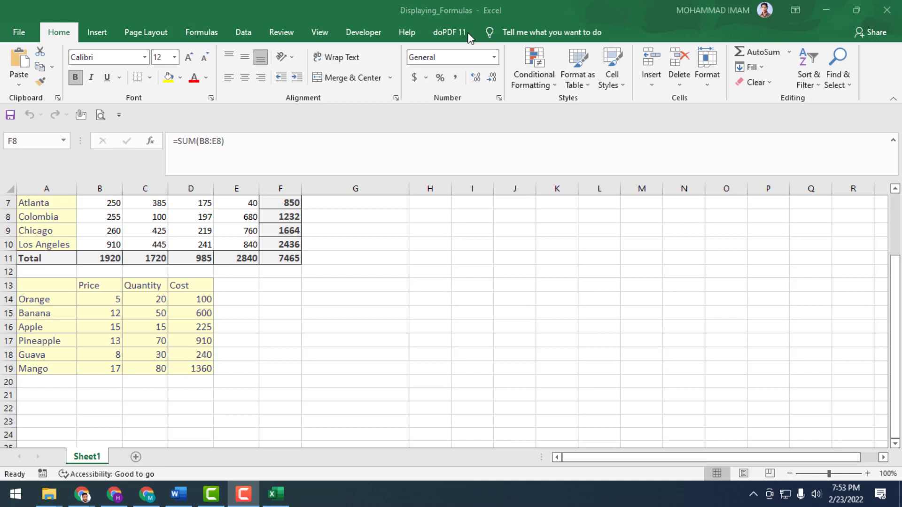
Replace Banana's Cost formula in D15 with a fixed value of 600
{"action": "left_click", "coordinate": [202, 314]}
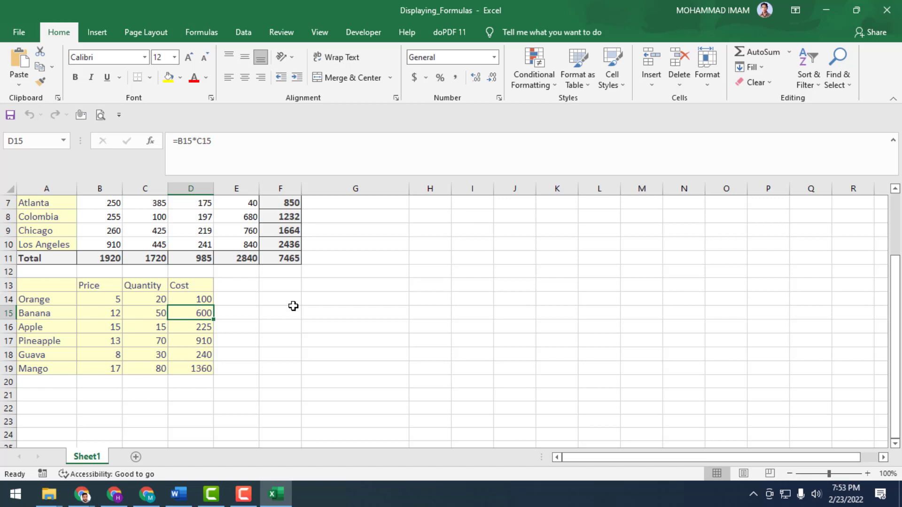
{"action": "key", "text": "Delete"}
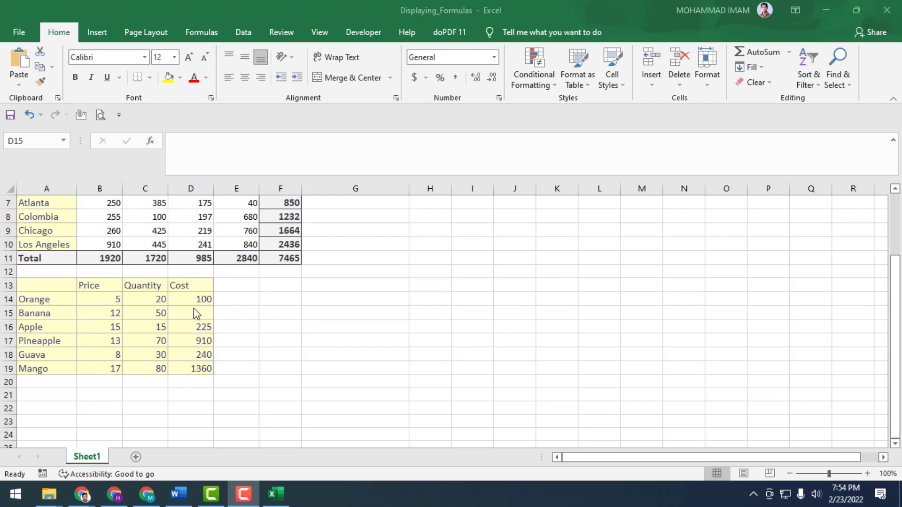
{"action": "type", "text": "600"}
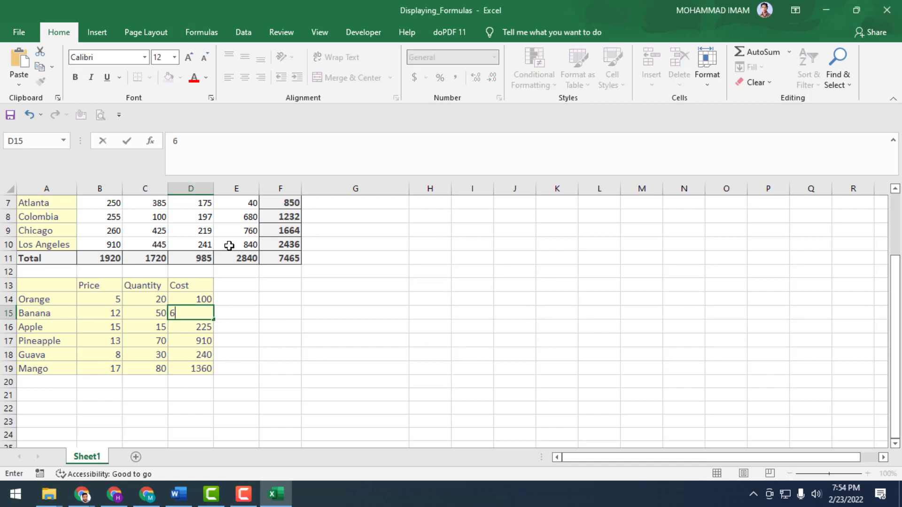
{"action": "key", "text": "Return"}
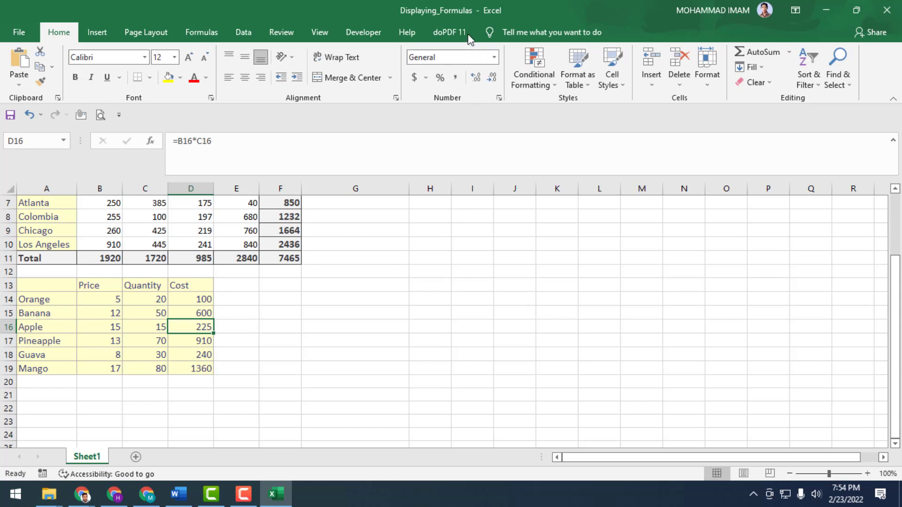
{"action": "key", "text": "Up"}
Set Banana's Quantity to 100 and Orange's Quantity to 50, then recalculate
{"action": "left_click", "coordinate": [153, 316]}
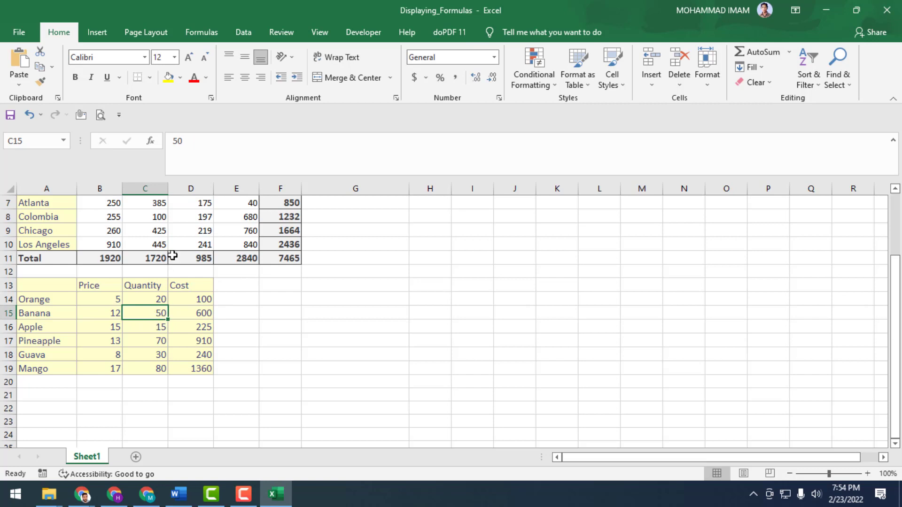
{"action": "type", "text": "100"}
{"action": "key", "text": "Return"}
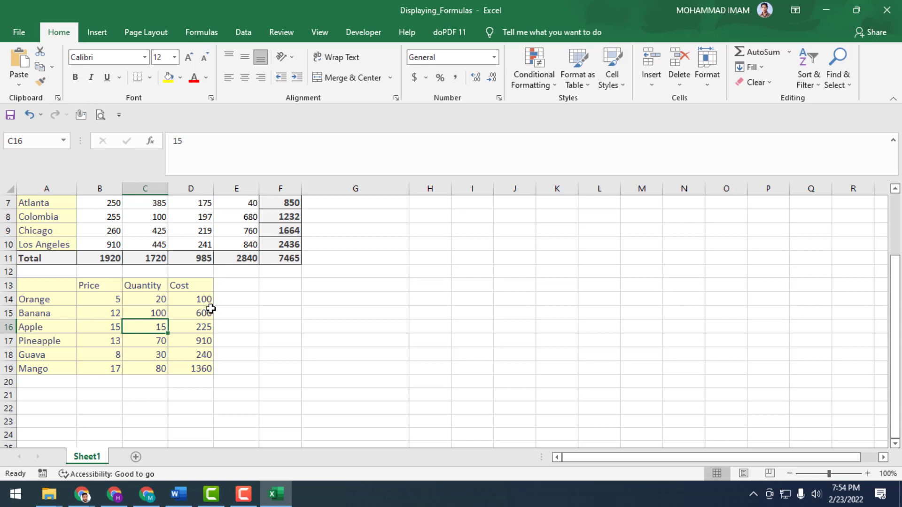
{"action": "left_click", "coordinate": [195, 313]}
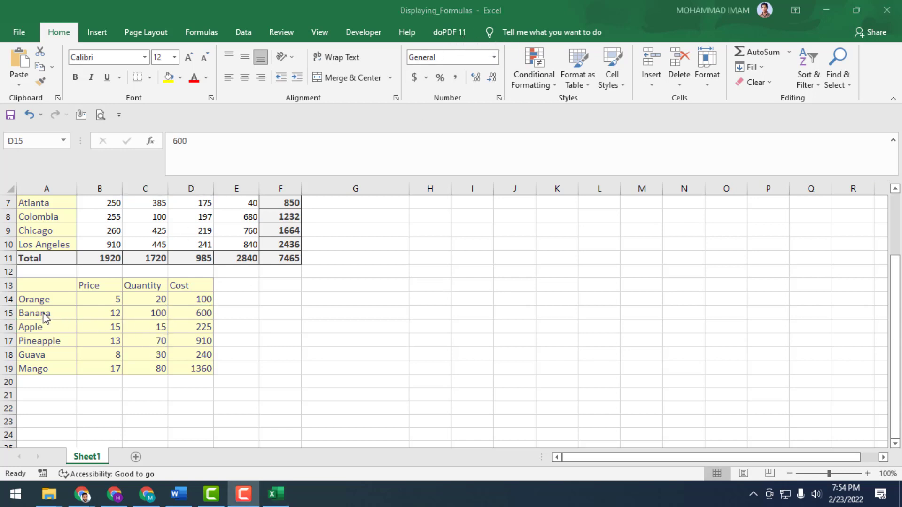
{"action": "left_click", "coordinate": [8, 299]}
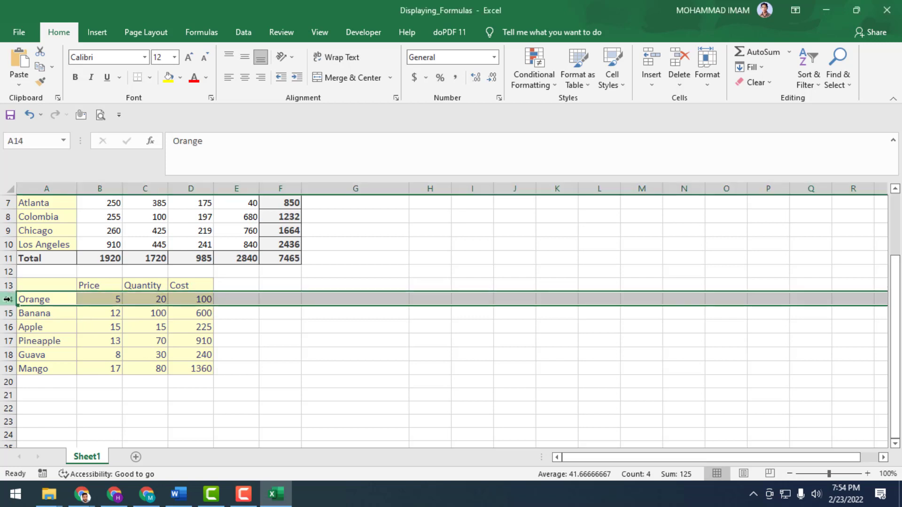
{"action": "left_click", "coordinate": [155, 299]}
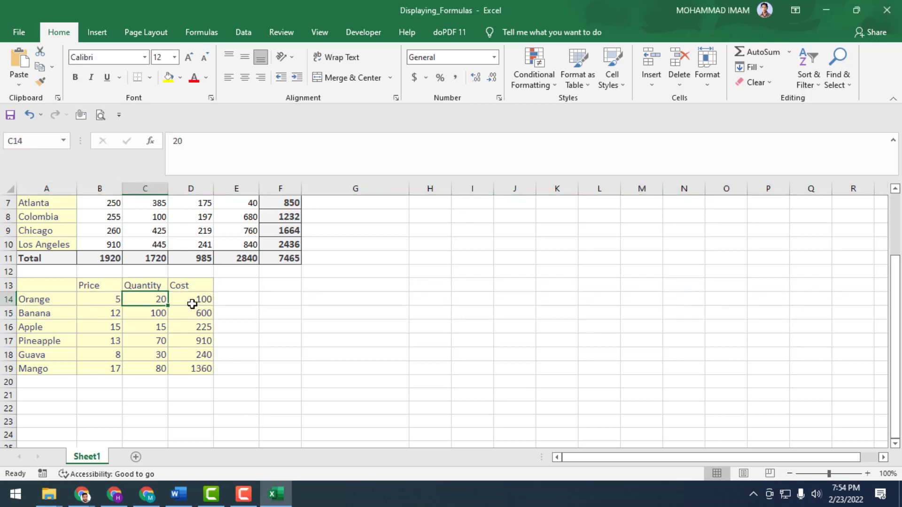
{"action": "type", "text": "50"}
{"action": "key", "text": "Return"}
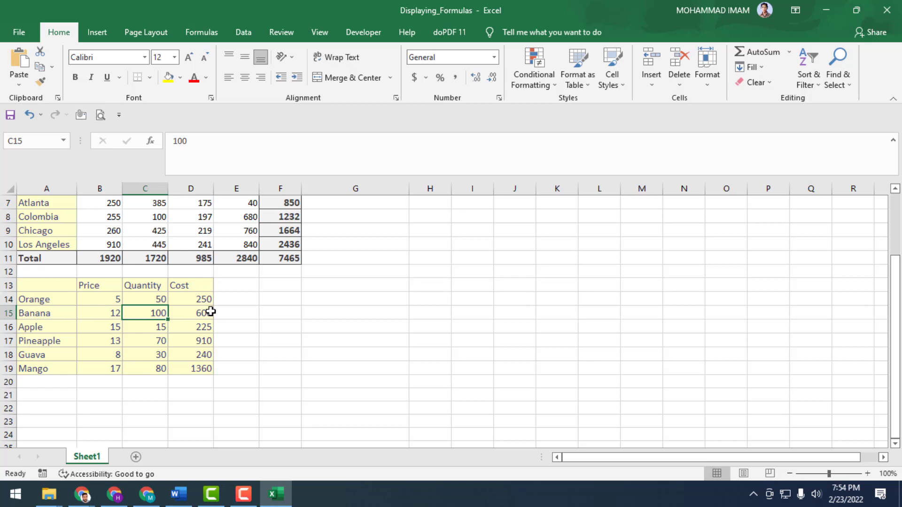
{"action": "key", "text": "F9"}
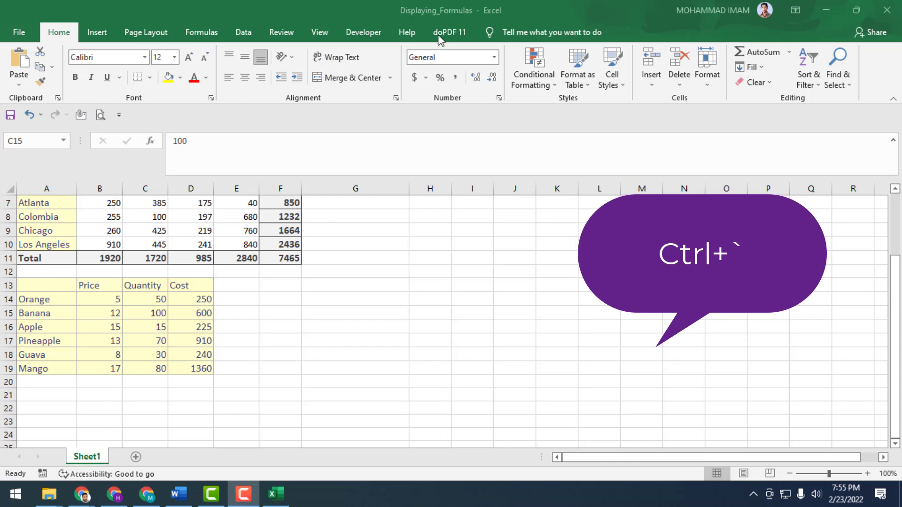
Show the sheet's formulas with Ctrl+` and inspect Banana's Cost cell D15
{"action": "key", "text": "alt+Tab"}
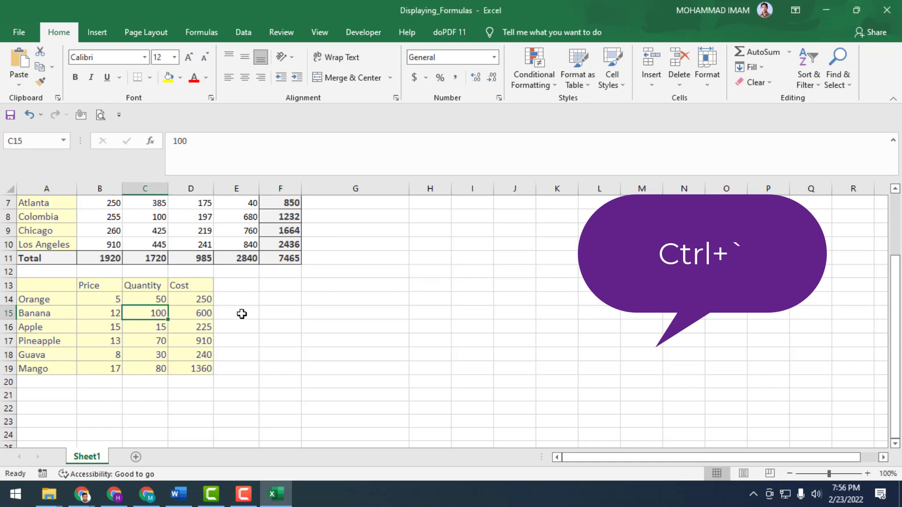
{"action": "key", "text": "ctrl+grave"}
{"action": "scroll", "coordinate": [357, 325], "scroll_direction": "up", "scroll_amount": 2}
{"action": "scroll", "coordinate": [185, 322], "scroll_direction": "down", "scroll_amount": 1}
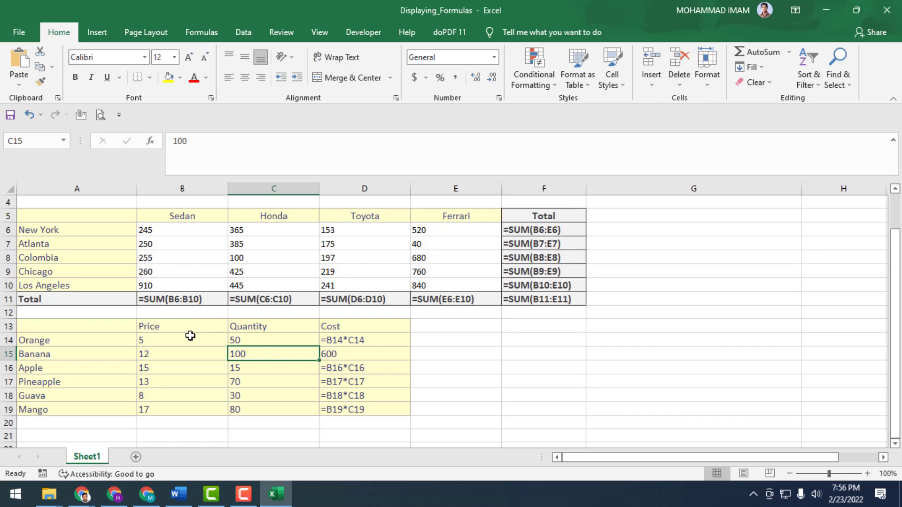
{"action": "left_click", "coordinate": [346, 349]}
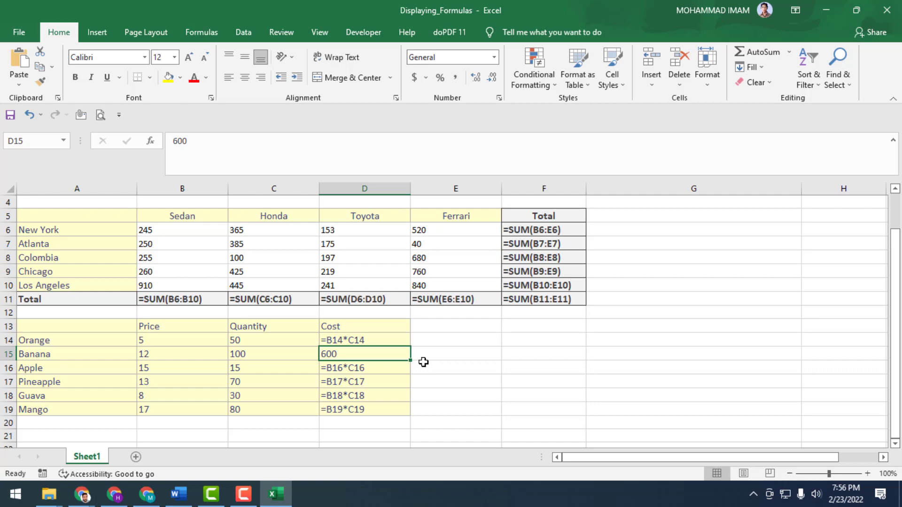
{"action": "key", "text": "F10"}
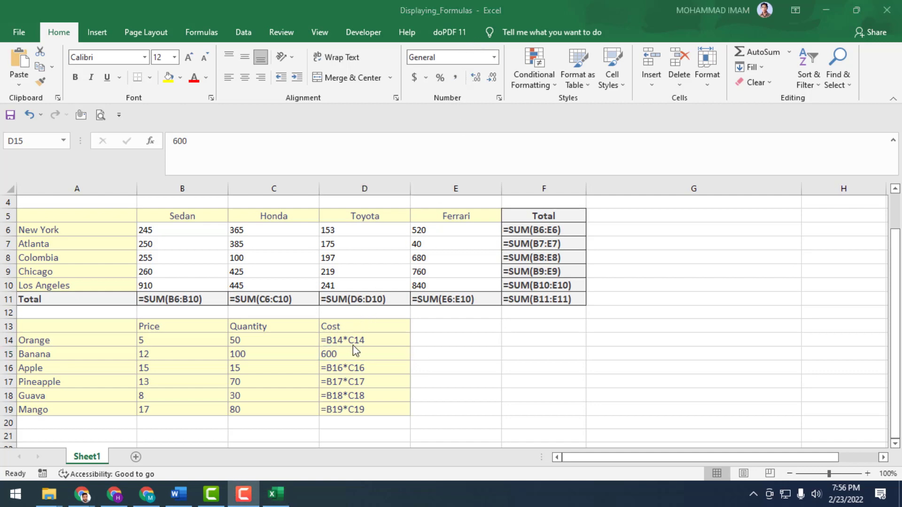
Fill D14's =B14*C14 formula down into D15, giving 1200, and show values again
{"action": "left_click", "coordinate": [340, 340]}
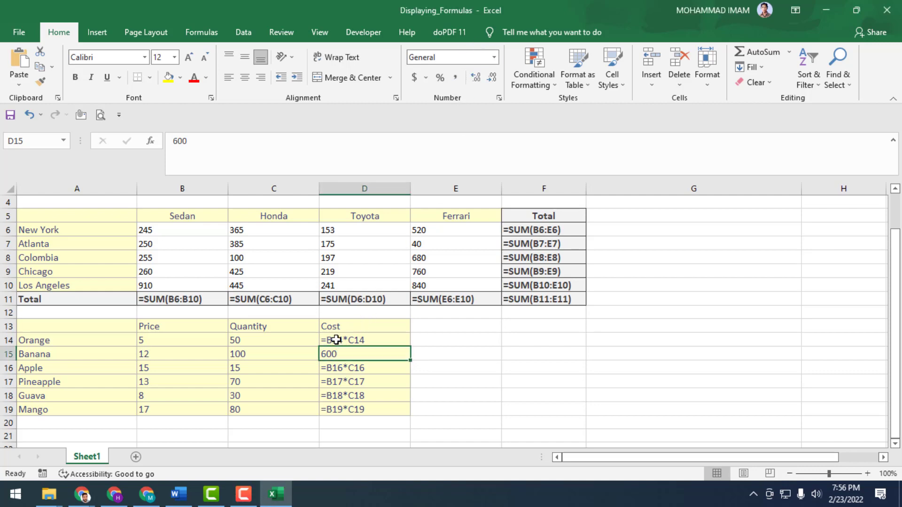
{"action": "double_click", "coordinate": [348, 339]}
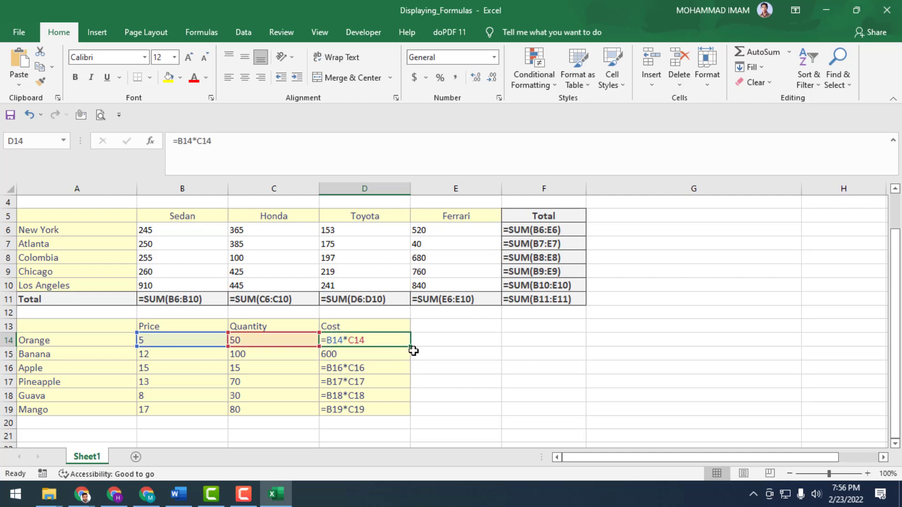
{"action": "left_click_drag", "start_coordinate": [410, 347], "coordinate": [403, 360]}
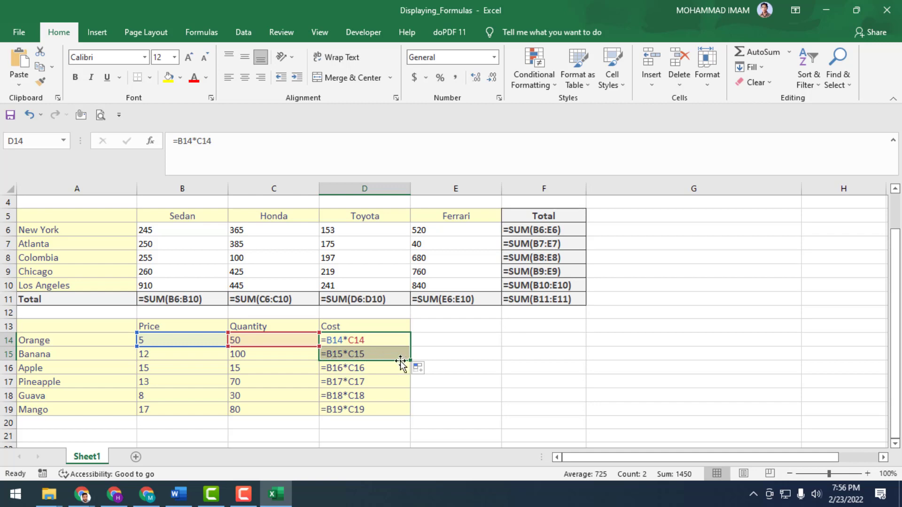
{"action": "key", "text": "Return"}
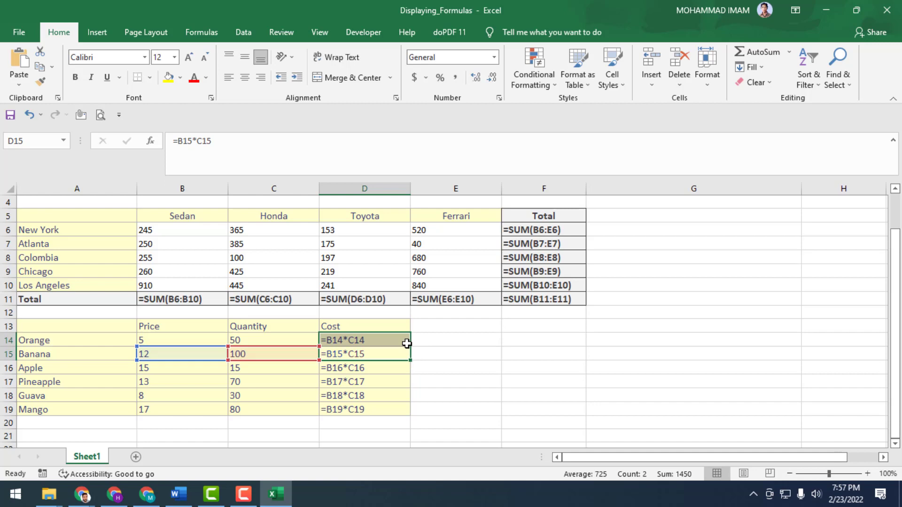
{"action": "key", "text": "ctrl+grave"}
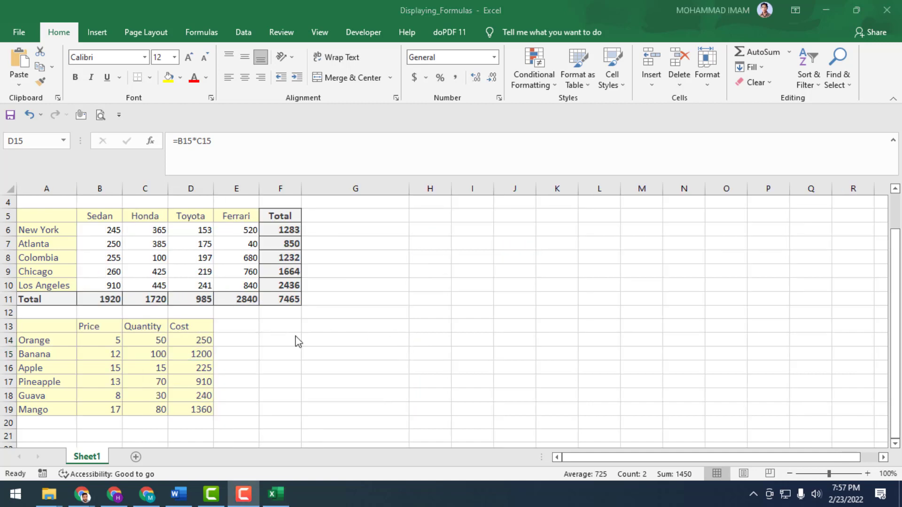
{"action": "left_click", "coordinate": [304, 338]}
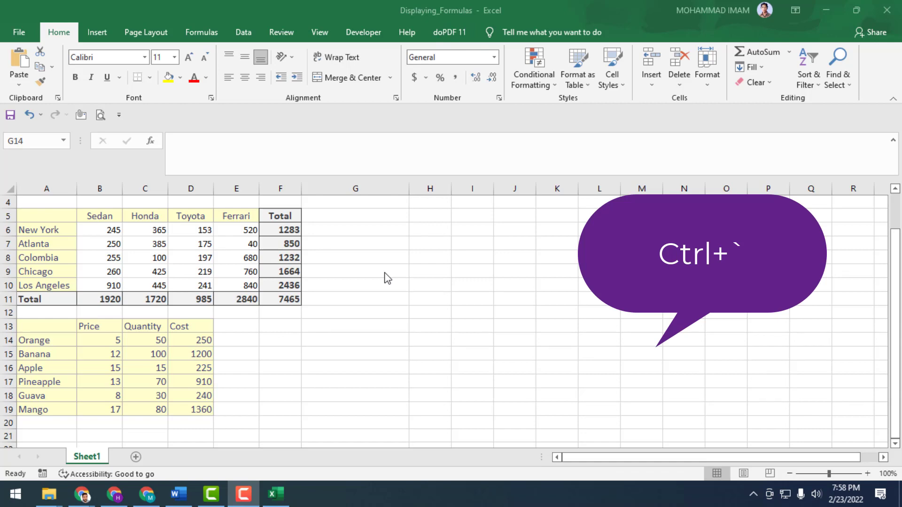
Open the Advanced page of Excel Options
{"action": "left_click", "coordinate": [22, 38]}
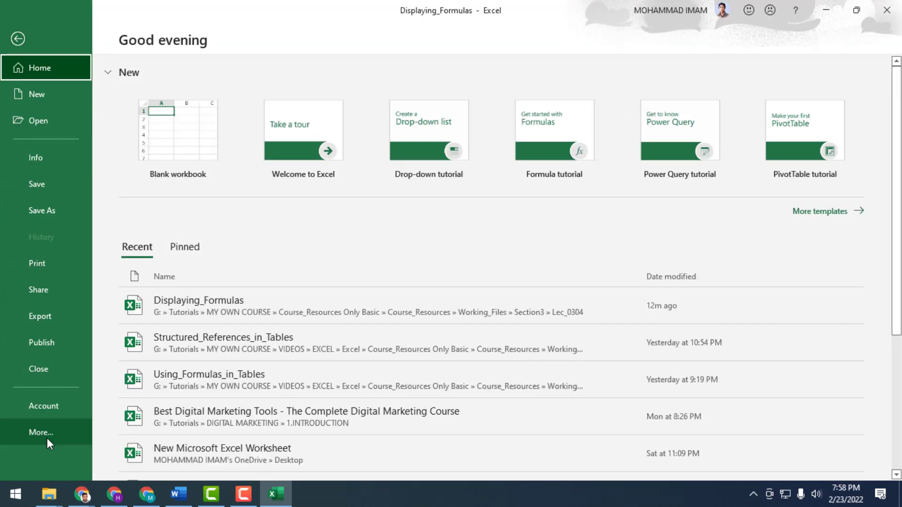
{"action": "left_click", "coordinate": [47, 438]}
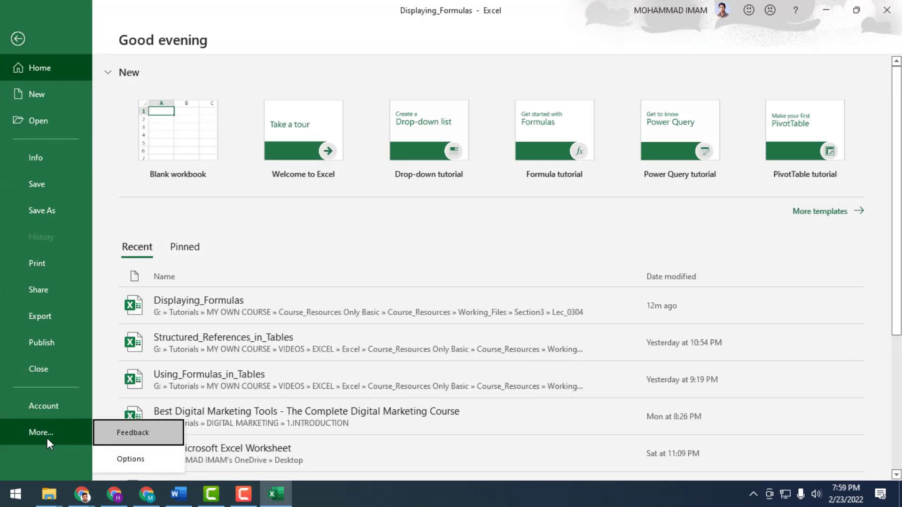
{"action": "left_click", "coordinate": [140, 462]}
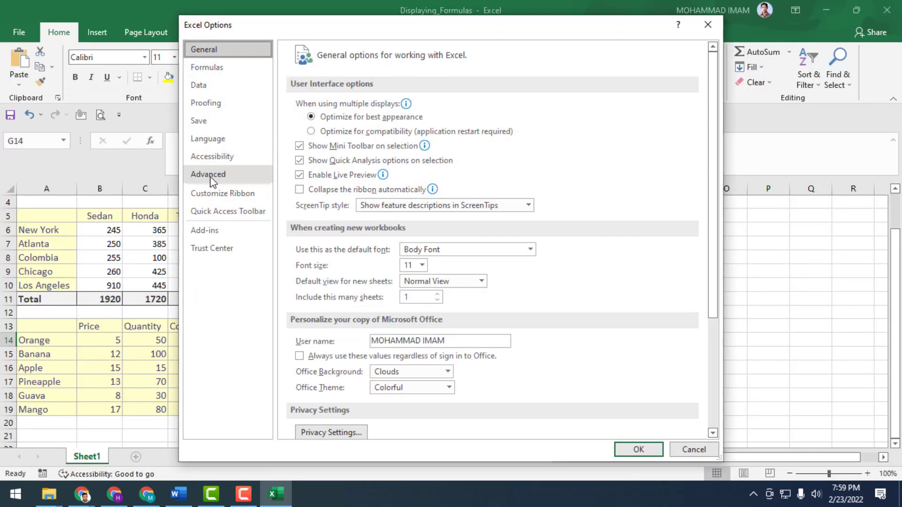
{"action": "left_click", "coordinate": [210, 176]}
{"action": "scroll", "coordinate": [454, 244], "scroll_direction": "down", "scroll_amount": 3}
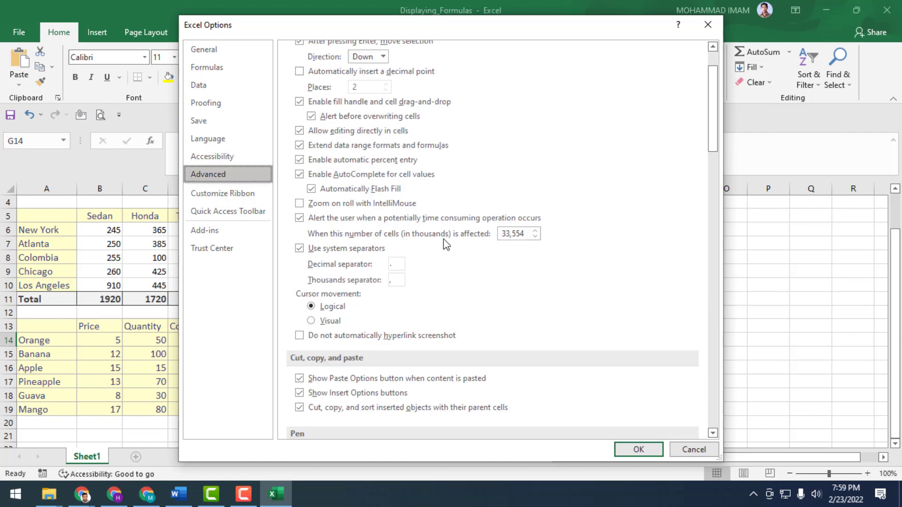
{"action": "scroll", "coordinate": [446, 244], "scroll_direction": "up", "scroll_amount": 2}
{"action": "scroll", "coordinate": [444, 243], "scroll_direction": "down", "scroll_amount": 8}
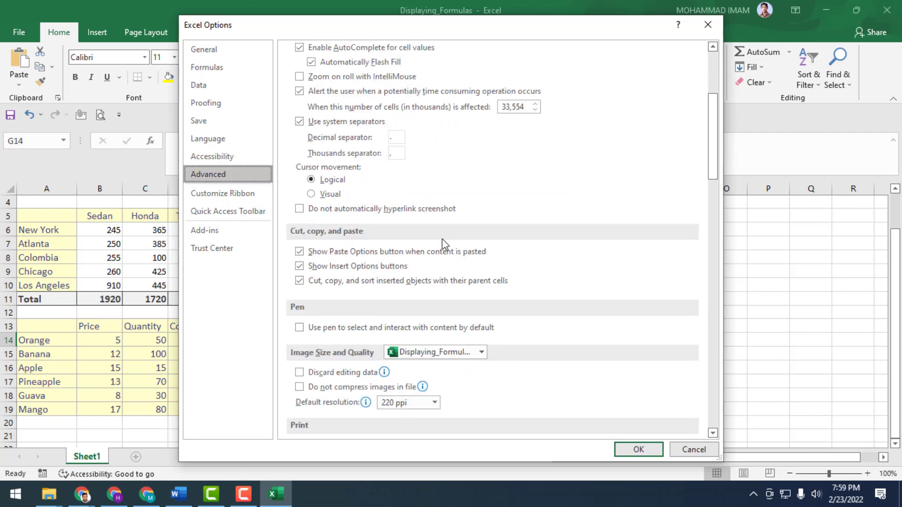
{"action": "scroll", "coordinate": [442, 243], "scroll_direction": "up", "scroll_amount": 4}
{"action": "scroll", "coordinate": [436, 244], "scroll_direction": "down", "scroll_amount": 3}
{"action": "scroll", "coordinate": [436, 239], "scroll_direction": "down", "scroll_amount": 20}
{"action": "scroll", "coordinate": [431, 239], "scroll_direction": "up", "scroll_amount": 6}
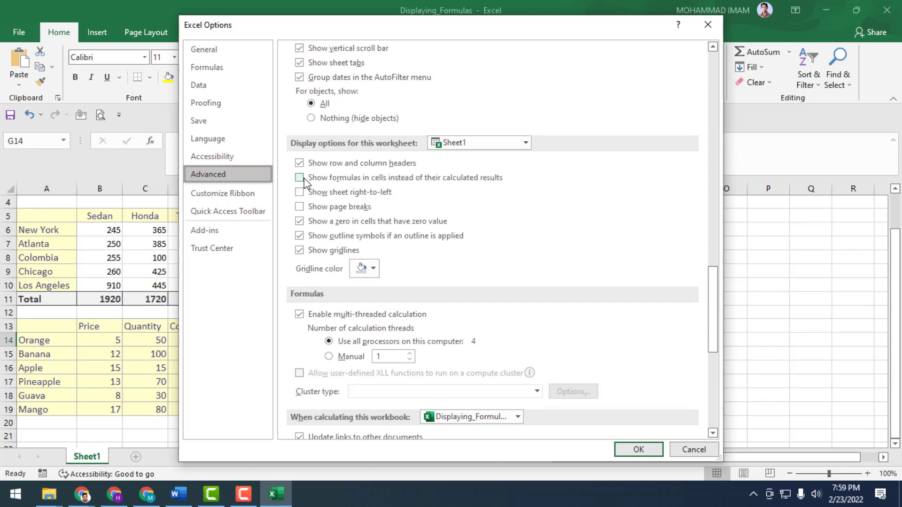
Enable 'Show formulas in cells instead of their calculated results', then toggle back to values with Ctrl+`
{"action": "left_click", "coordinate": [300, 178]}
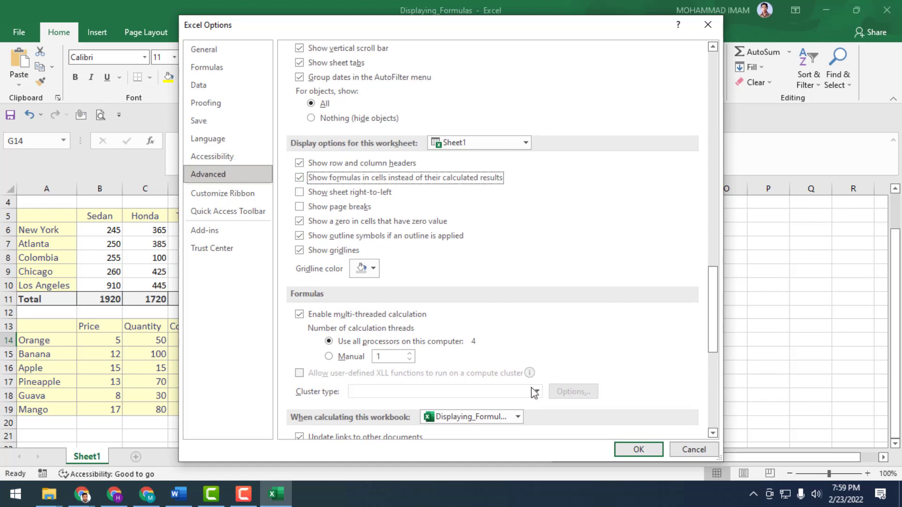
{"action": "left_click", "coordinate": [638, 449]}
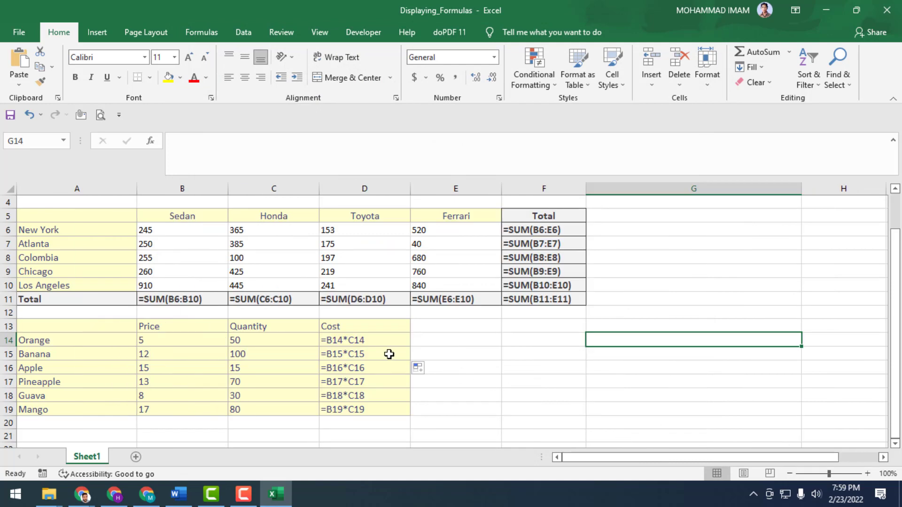
{"action": "left_click", "coordinate": [485, 29]}
{"action": "key", "text": "ctrl+grave"}
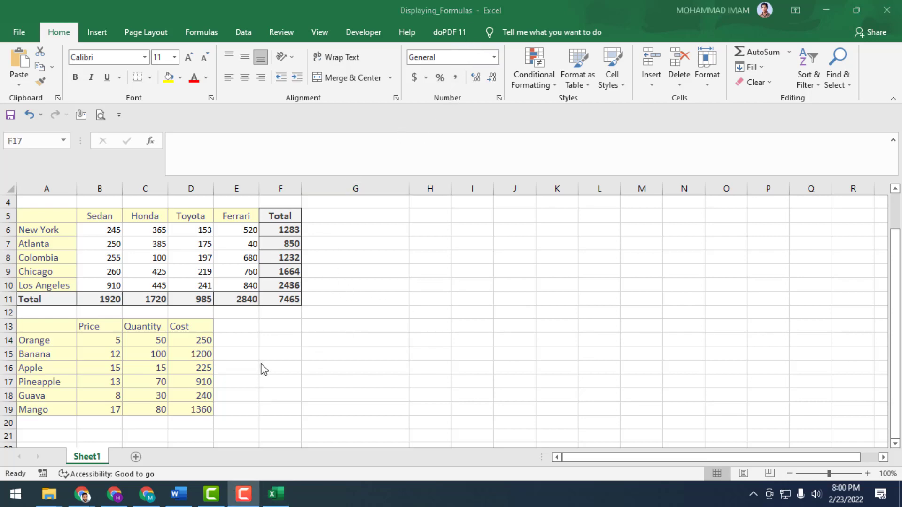
Start a FORMULATEXT function in cell E14
{"action": "left_click", "coordinate": [290, 365]}
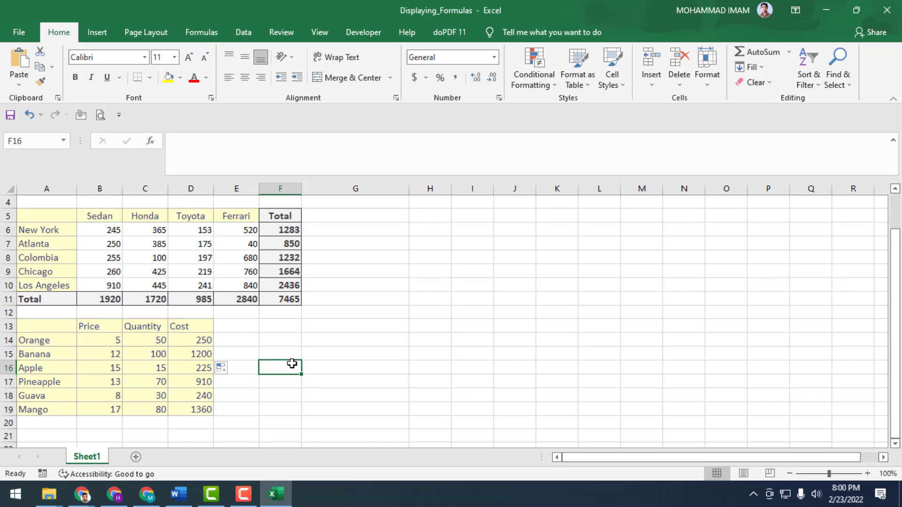
{"action": "left_click", "coordinate": [286, 350]}
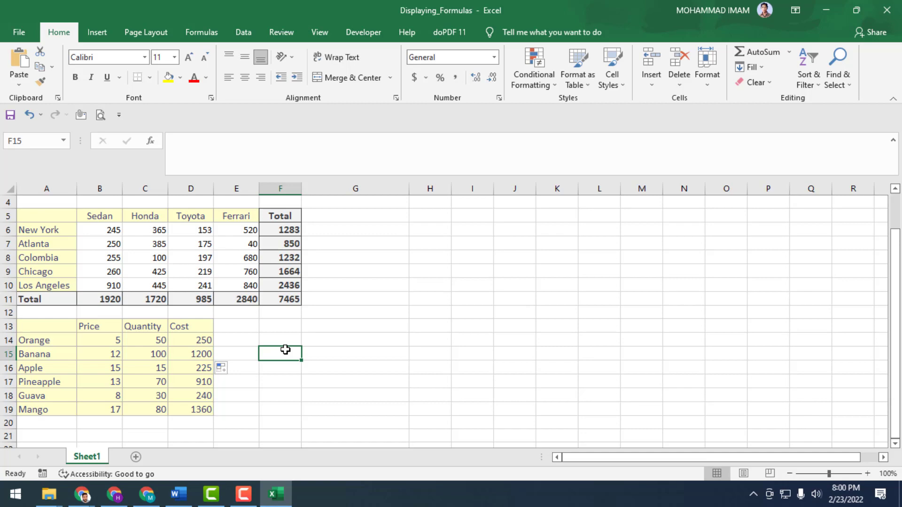
{"action": "left_click", "coordinate": [291, 343]}
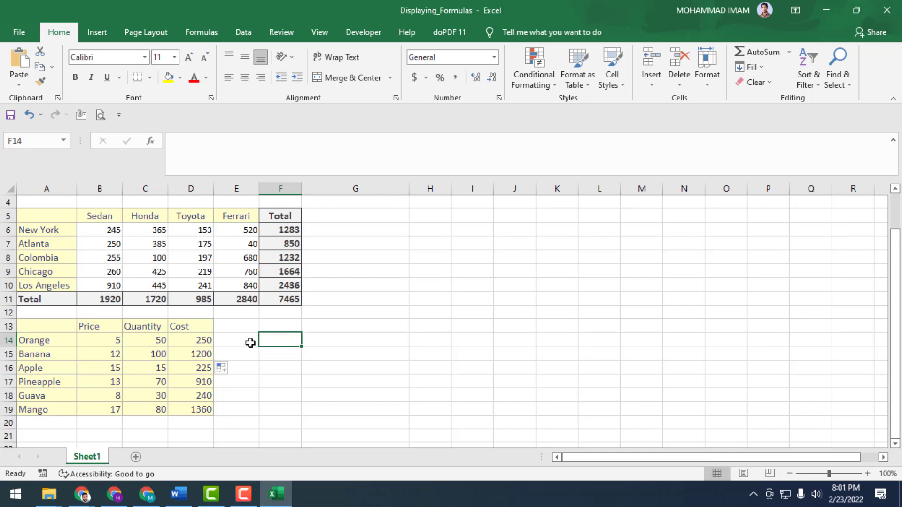
{"action": "left_click", "coordinate": [250, 342]}
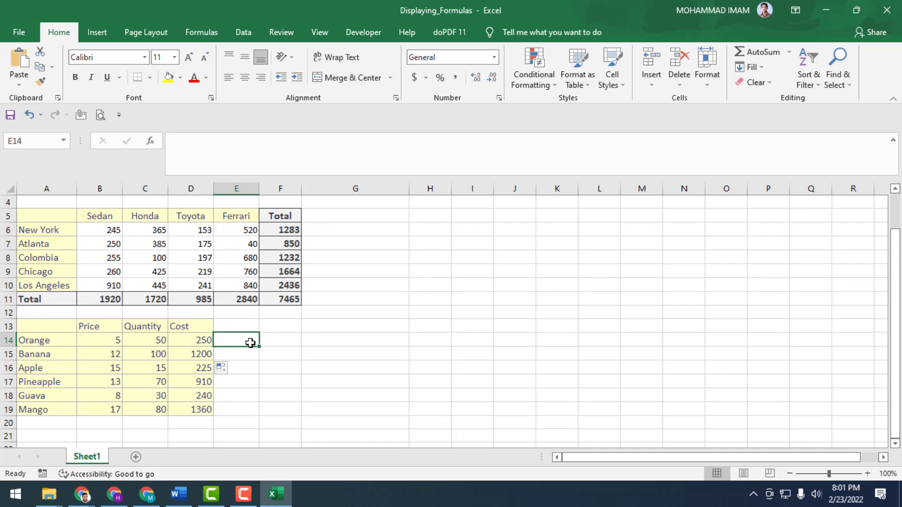
{"action": "type", "text": "="}
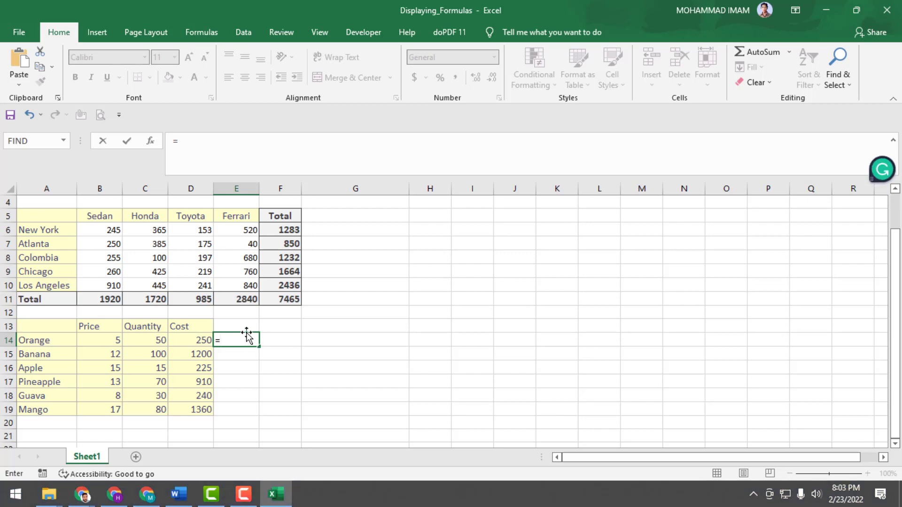
{"action": "type", "text": "Fgi"}
{"action": "key", "text": "BackSpace"}
{"action": "key", "text": "BackSpace"}
{"action": "type", "text": "or"}
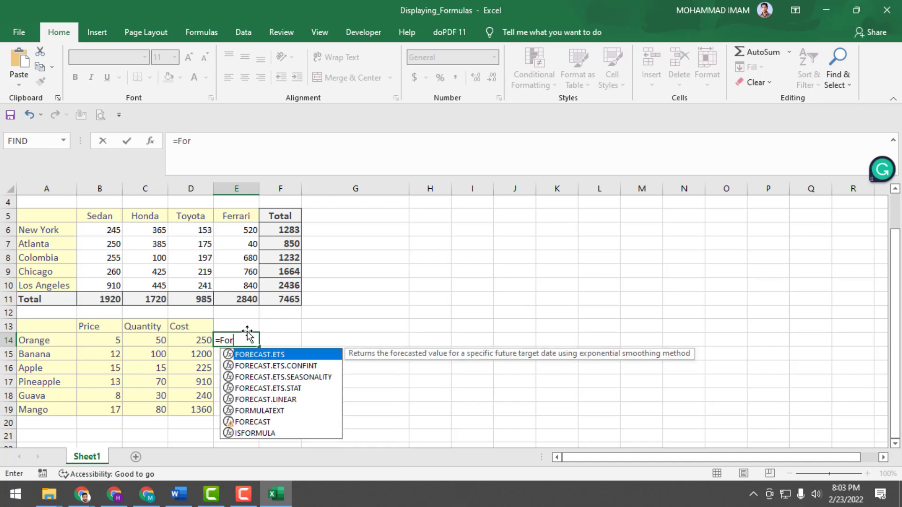
{"action": "type", "text": "mu"}
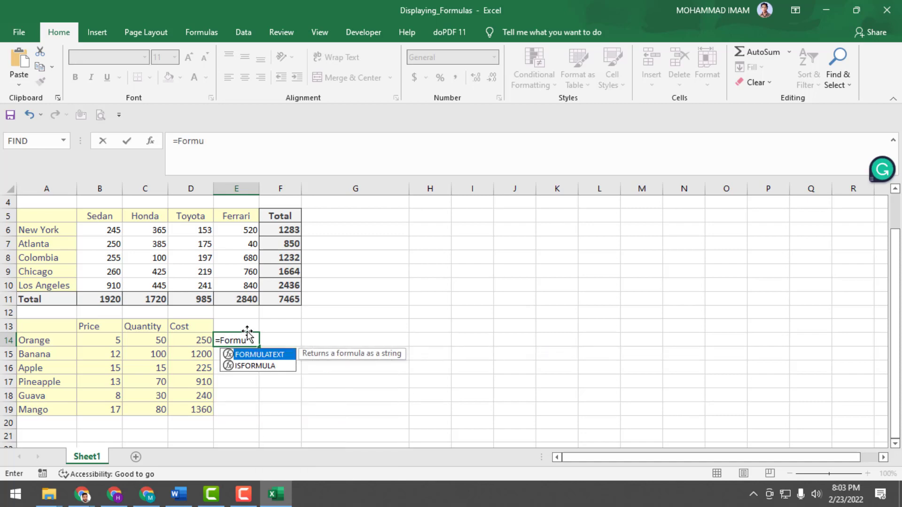
{"action": "double_click", "coordinate": [265, 355]}
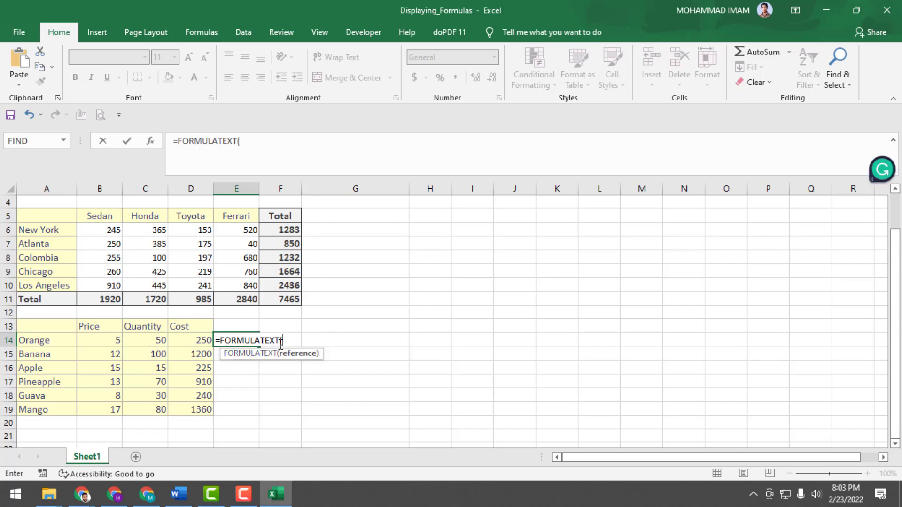
Complete =FORMULATEXT(D14) in E14 and fill it down to E19
{"action": "left_click", "coordinate": [203, 340]}
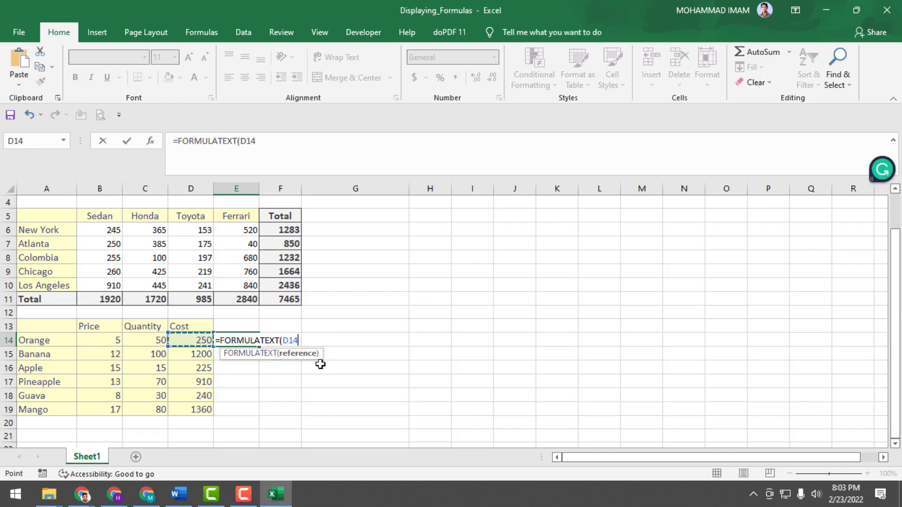
{"action": "type", "text": ")"}
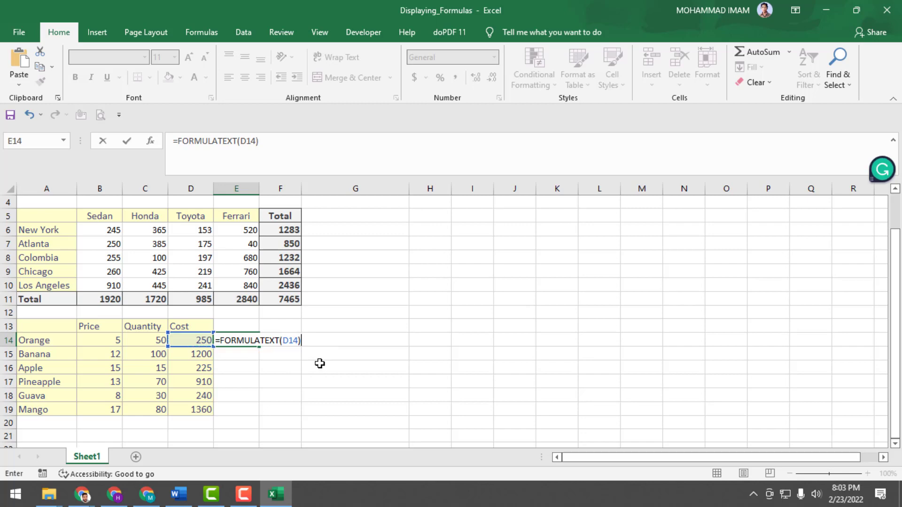
{"action": "key", "text": "Return"}
{"action": "left_click", "coordinate": [249, 342]}
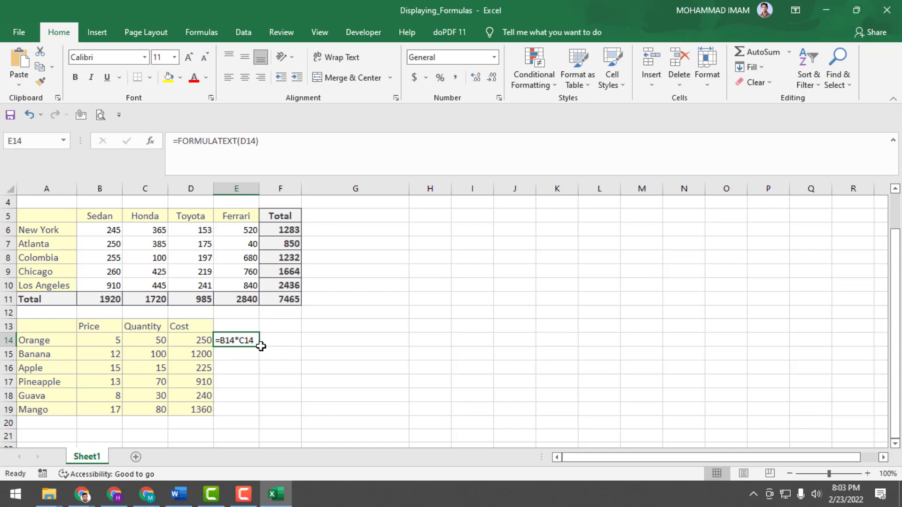
{"action": "left_click_drag", "start_coordinate": [260, 346], "coordinate": [250, 414]}
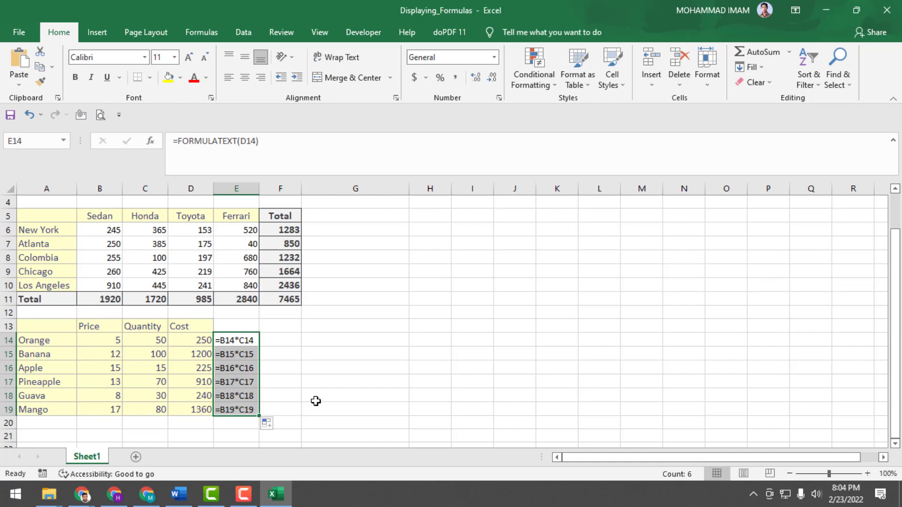